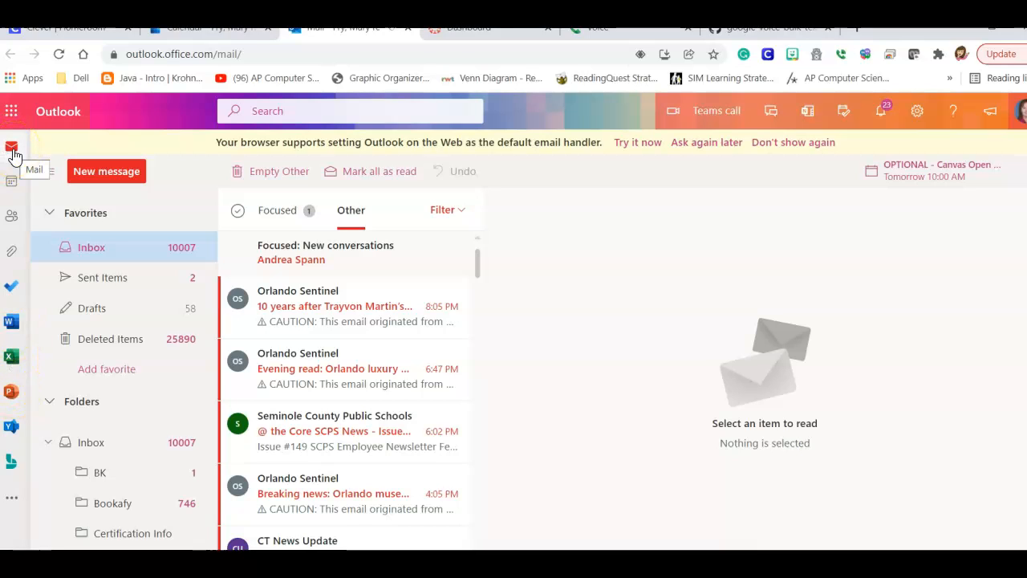
# Open the calendar and bring up the already open calendar page showing the day view for February 22, 2022
pyautogui.click(16, 185)
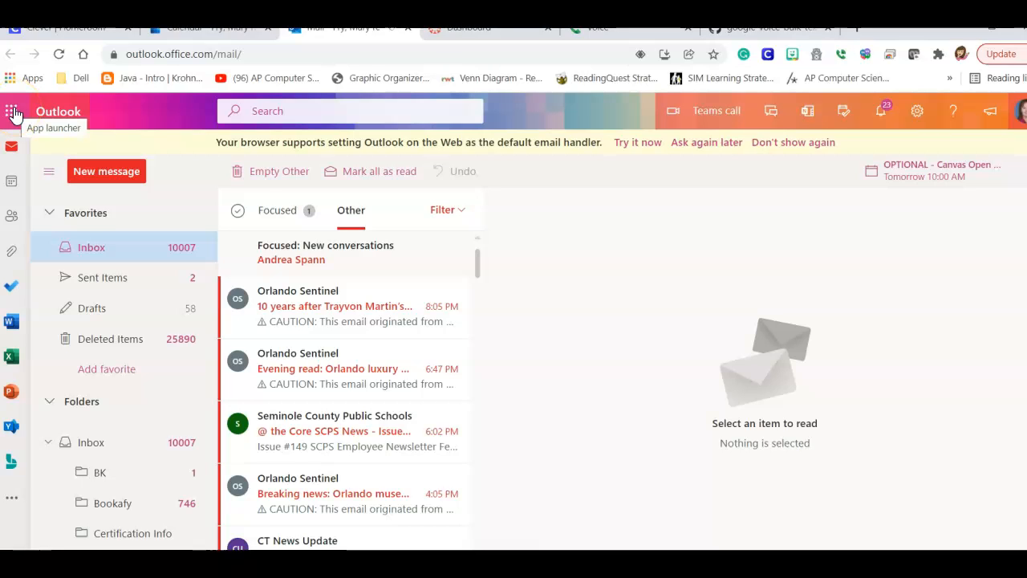
pyautogui.click(14, 185)
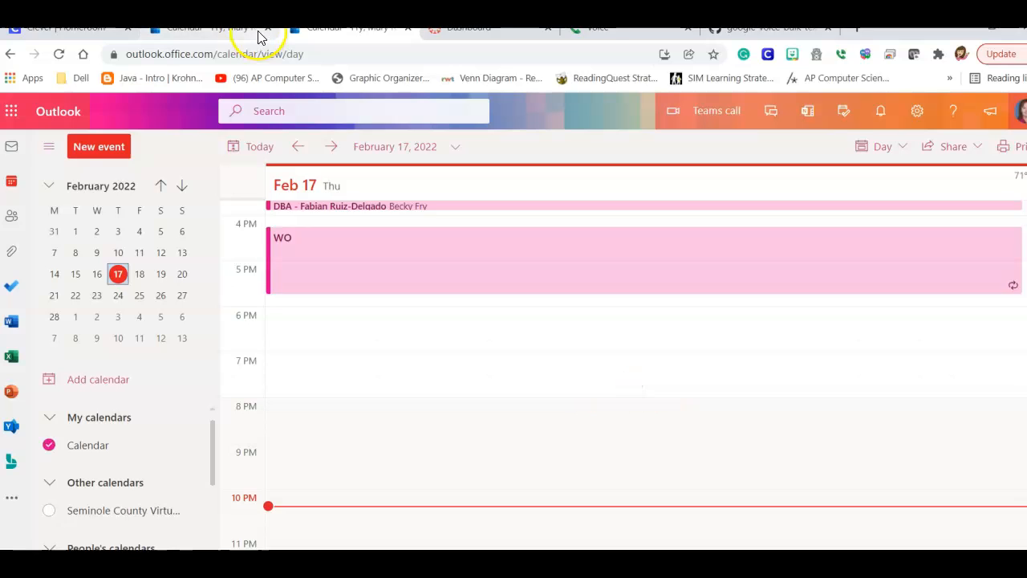
pyautogui.click(219, 31)
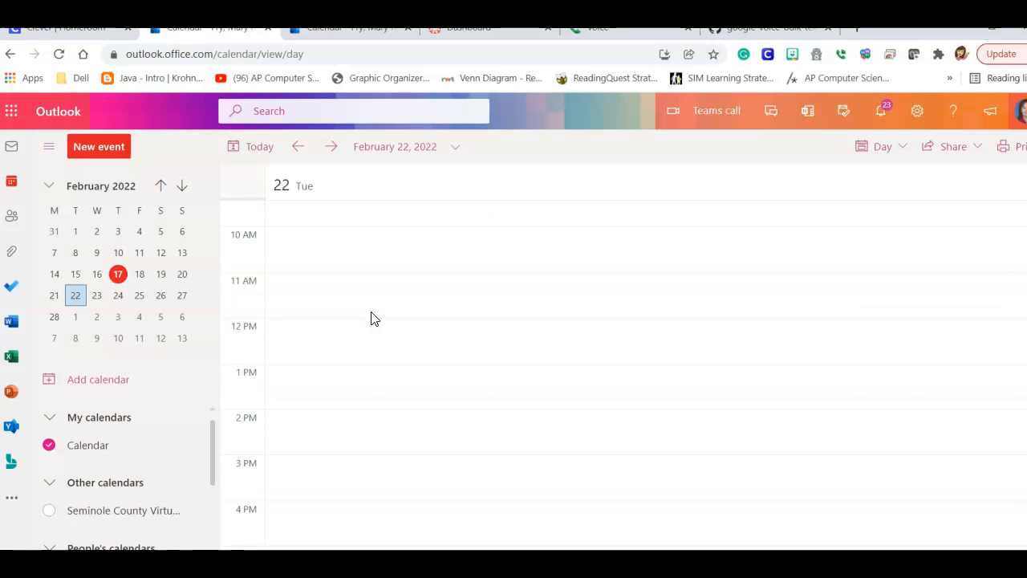
# Start a new calendar event and title it "iJourneys Zoom class review"
pyautogui.click(93, 153)
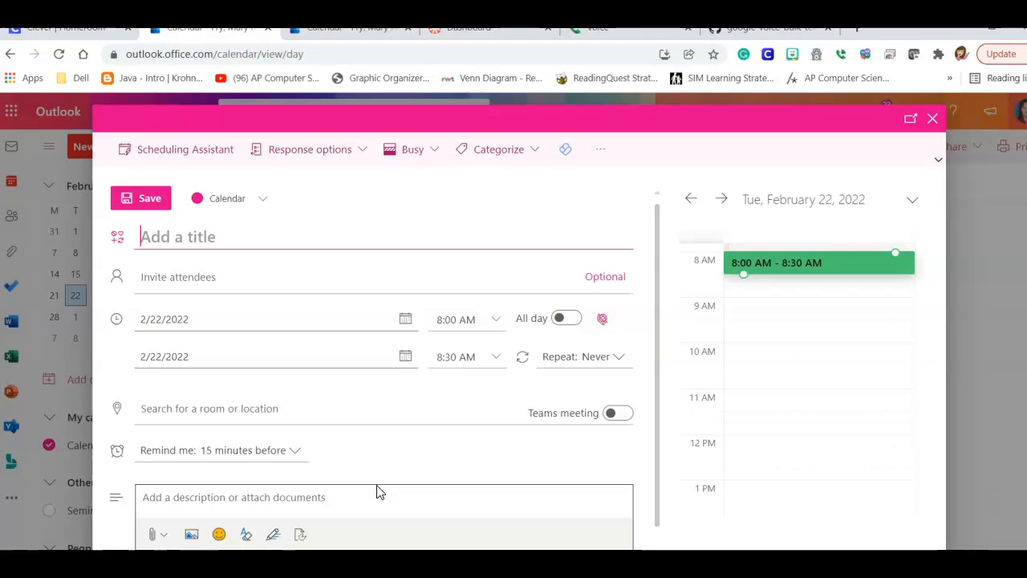
pyautogui.write('iJourne')
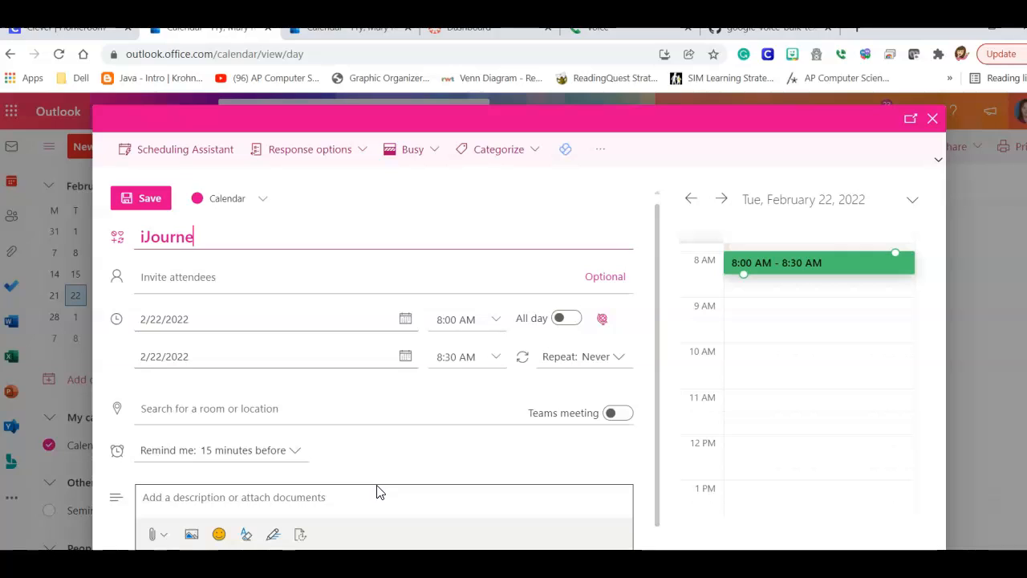
pyautogui.write('ys Zoom cla')
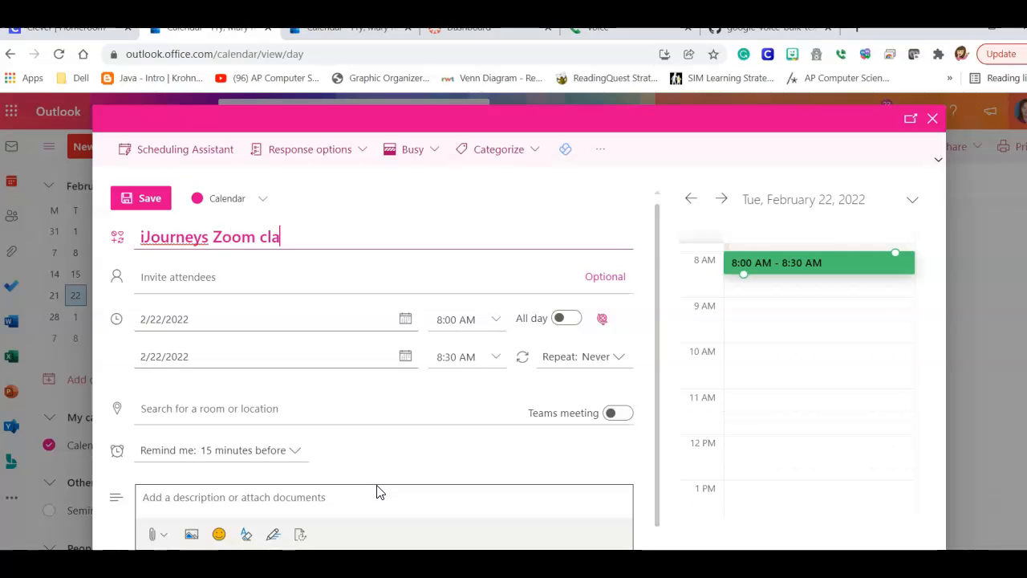
pyautogui.write('ss review')
pyautogui.click(340, 485)
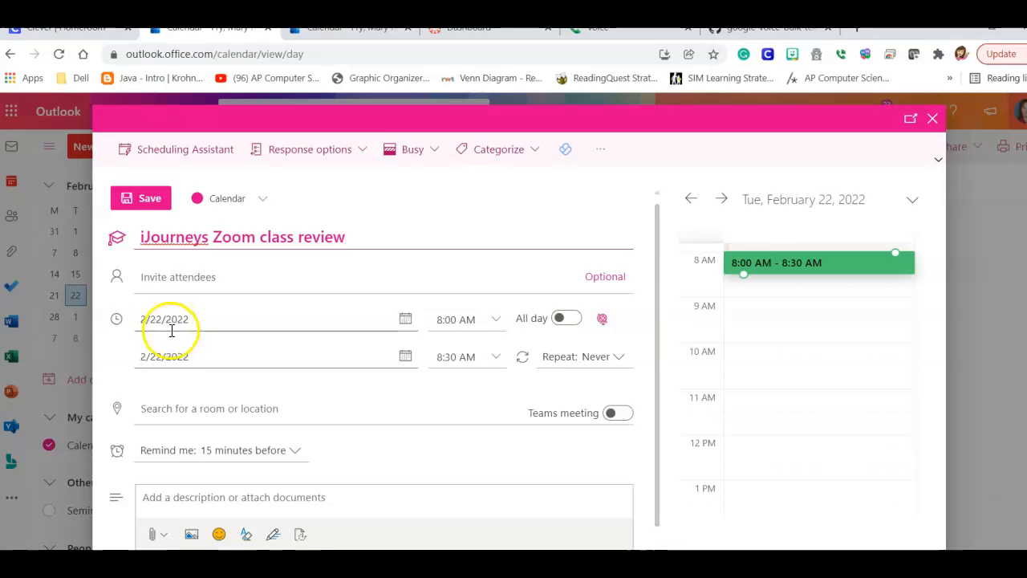
# Set the event date to 2/23/2022 and its end time to 9:00 AM
pyautogui.click(406, 320)
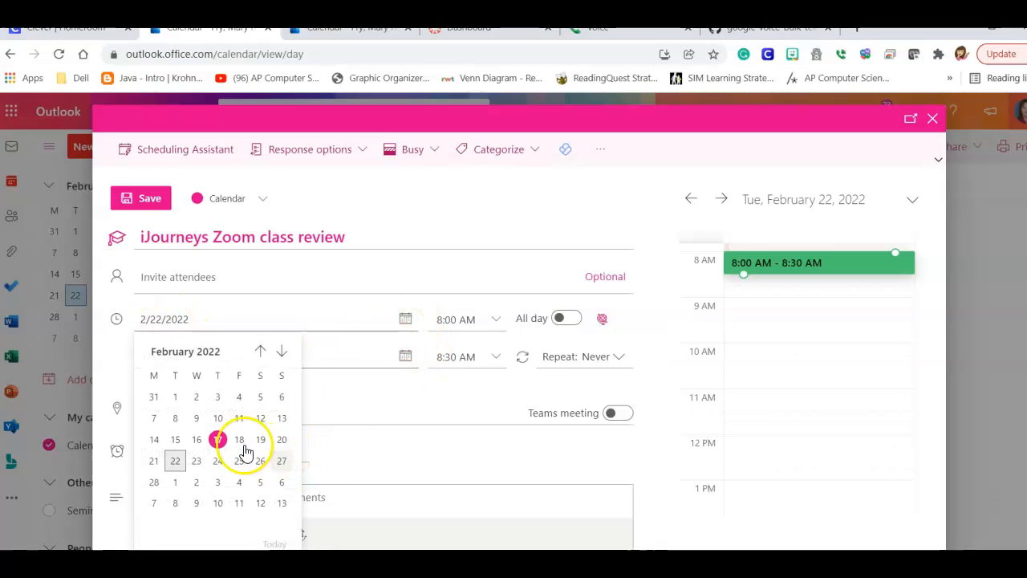
pyautogui.click(196, 460)
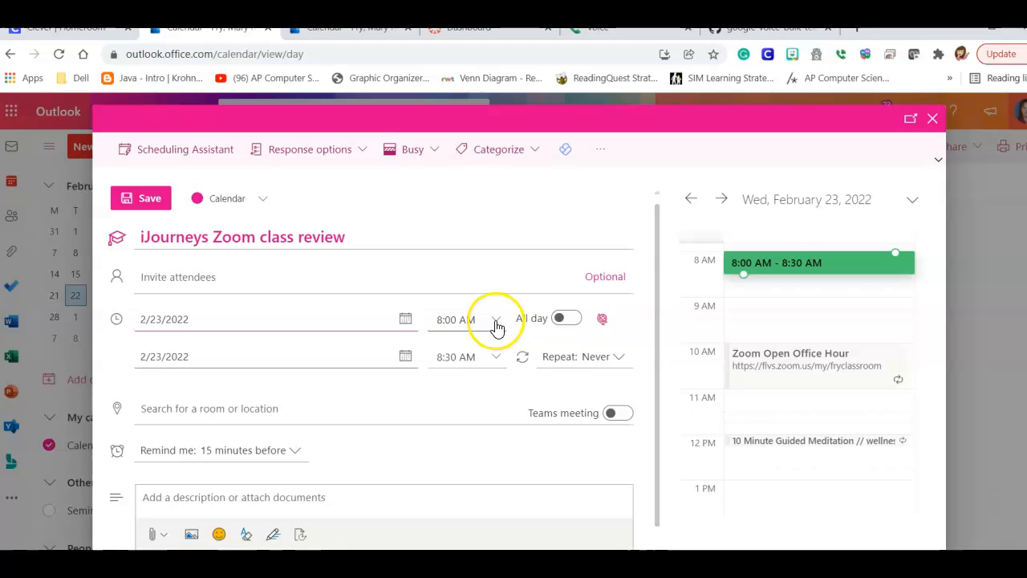
pyautogui.click(496, 358)
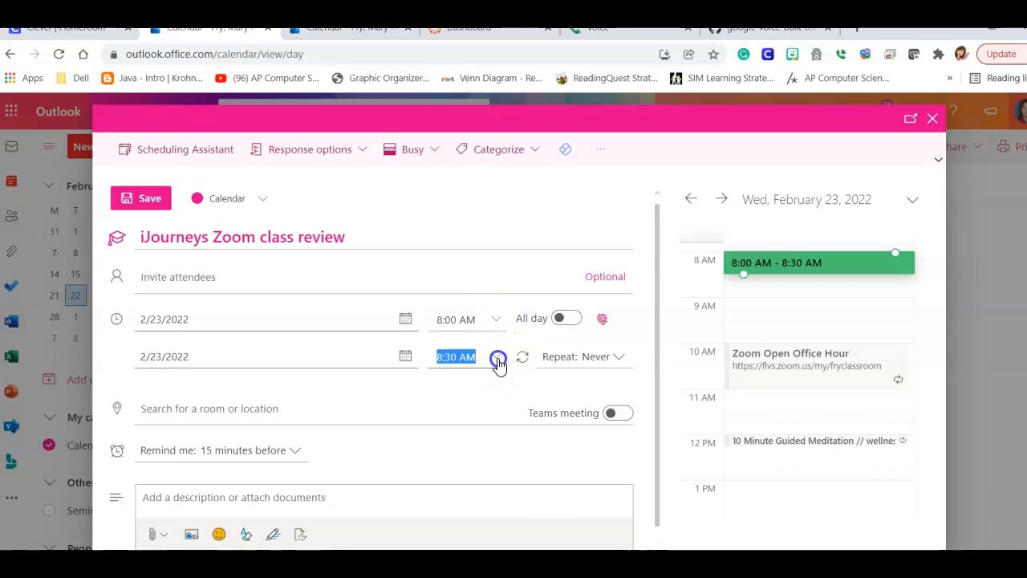
pyautogui.click(490, 442)
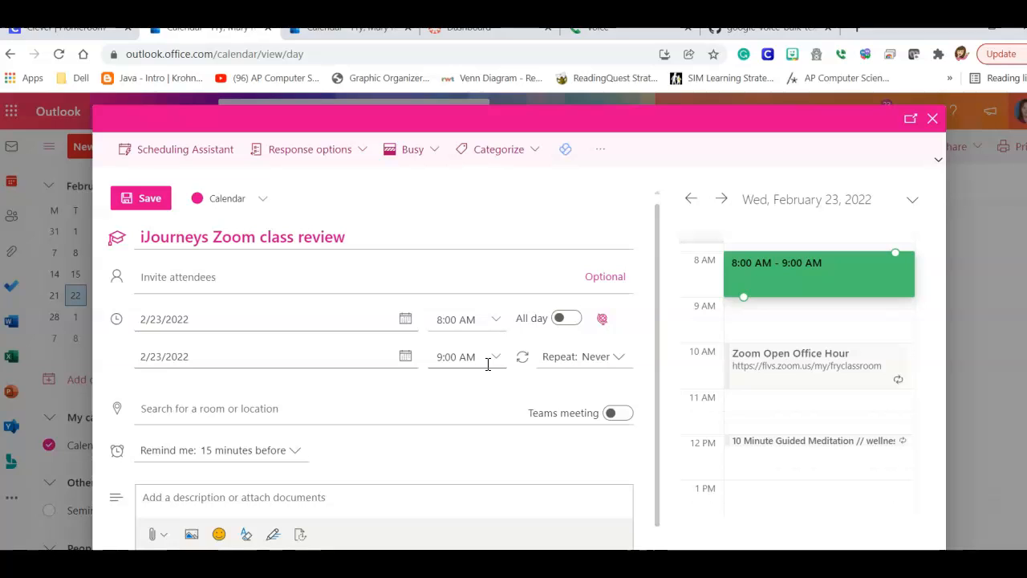
# Try the all-day option and a weekly Wednesday repeat for the event, keeping neither
pyautogui.click(575, 322)
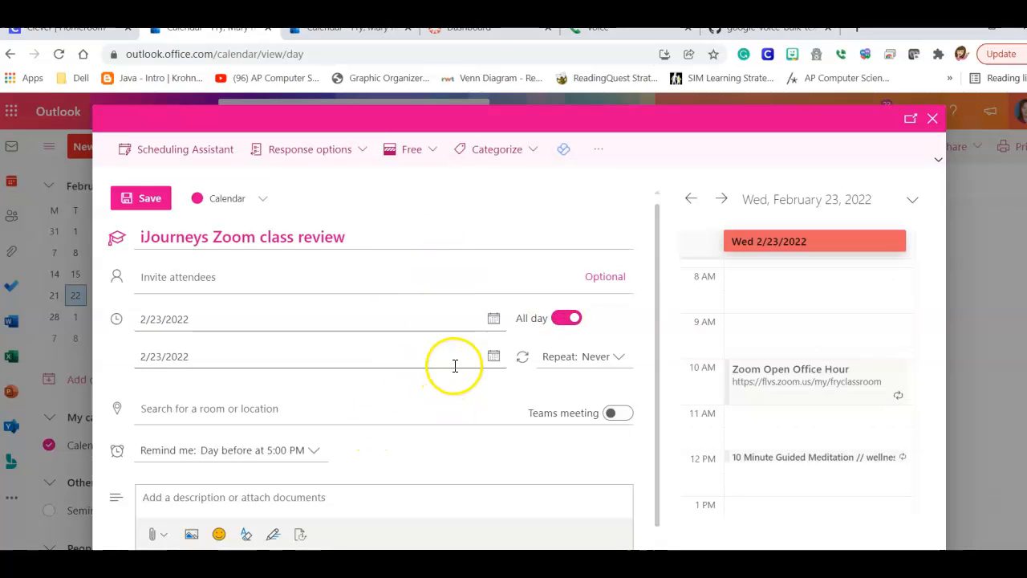
pyautogui.click(561, 321)
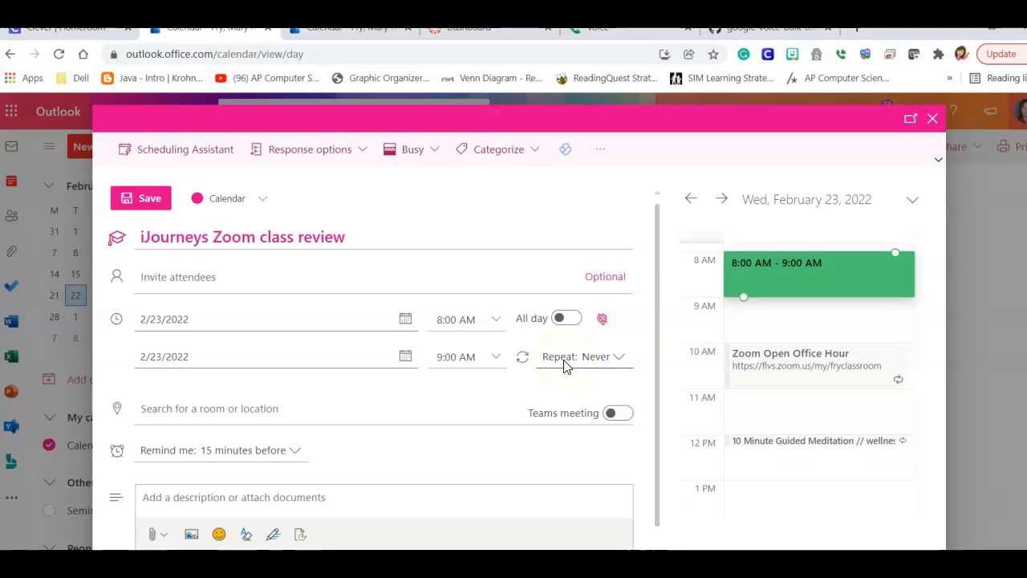
pyautogui.click(623, 358)
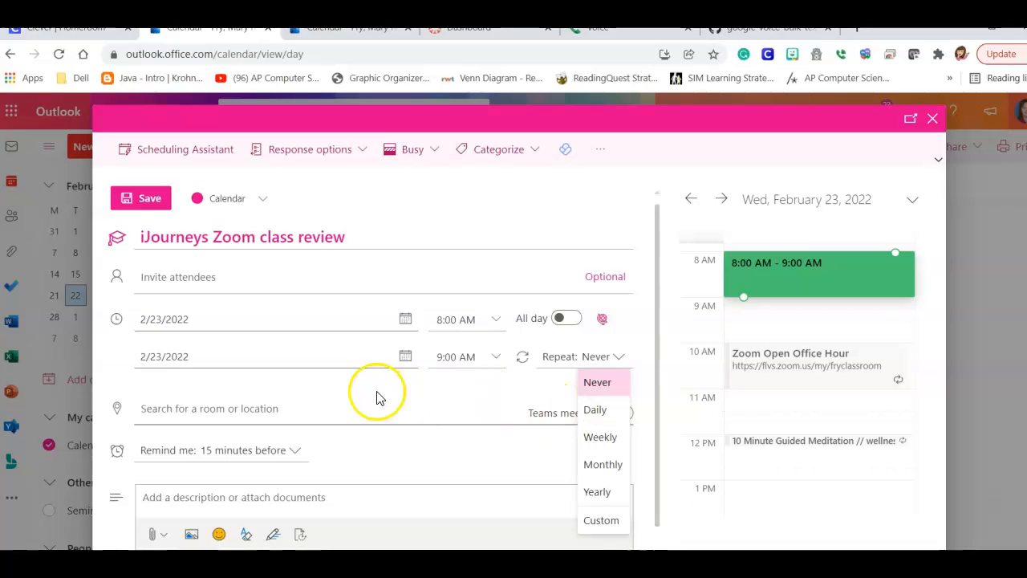
pyautogui.click(603, 441)
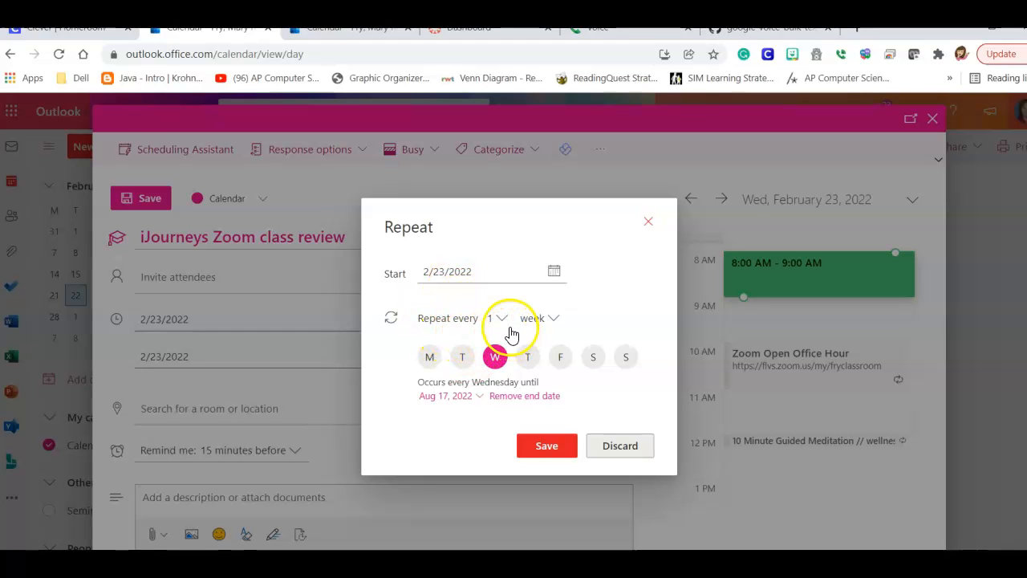
pyautogui.click(481, 401)
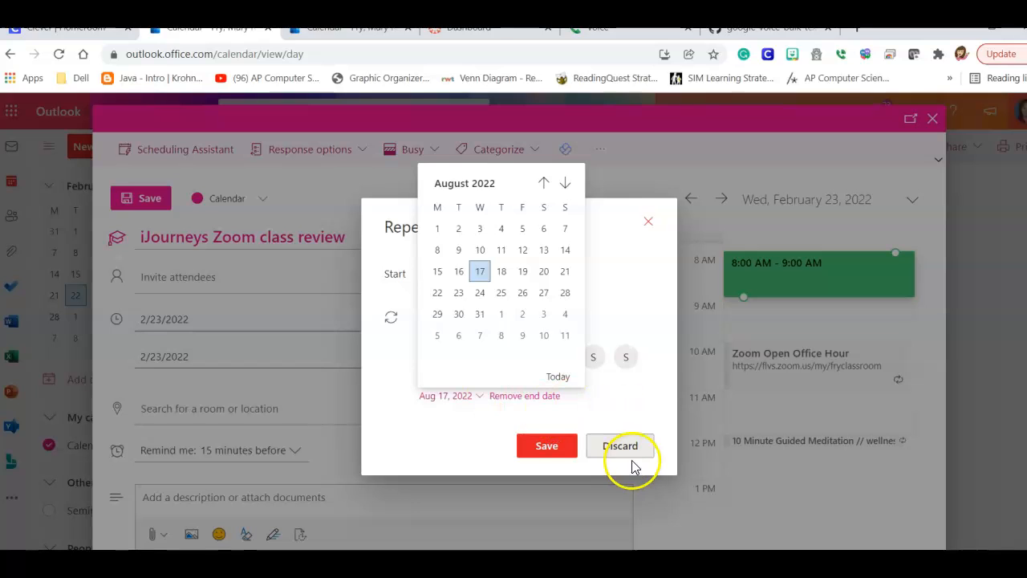
pyautogui.click(652, 223)
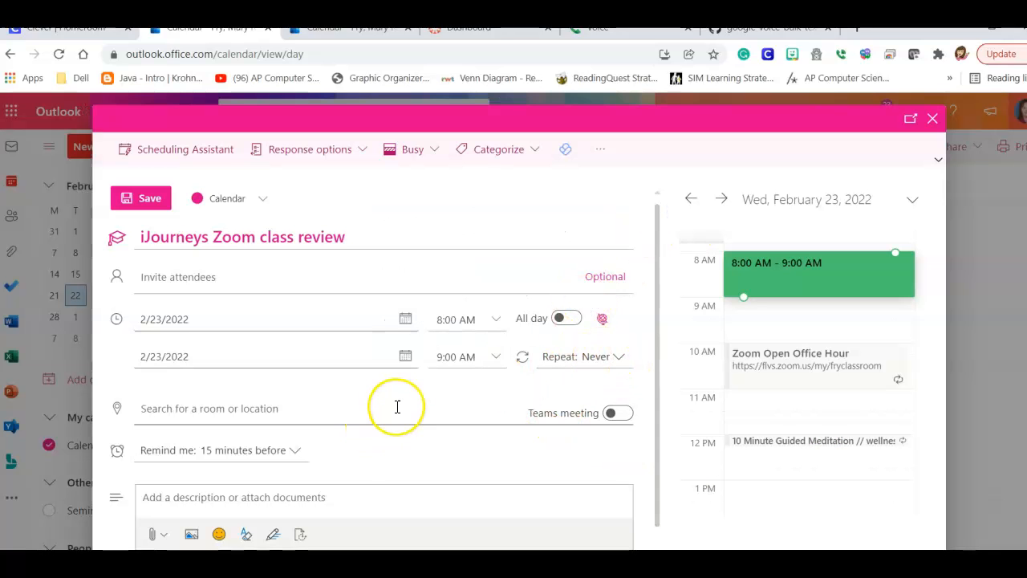
# Examine the event's reminder choices without changing them, and place the cursor in the description
pyautogui.scroll(-1, 397, 406)
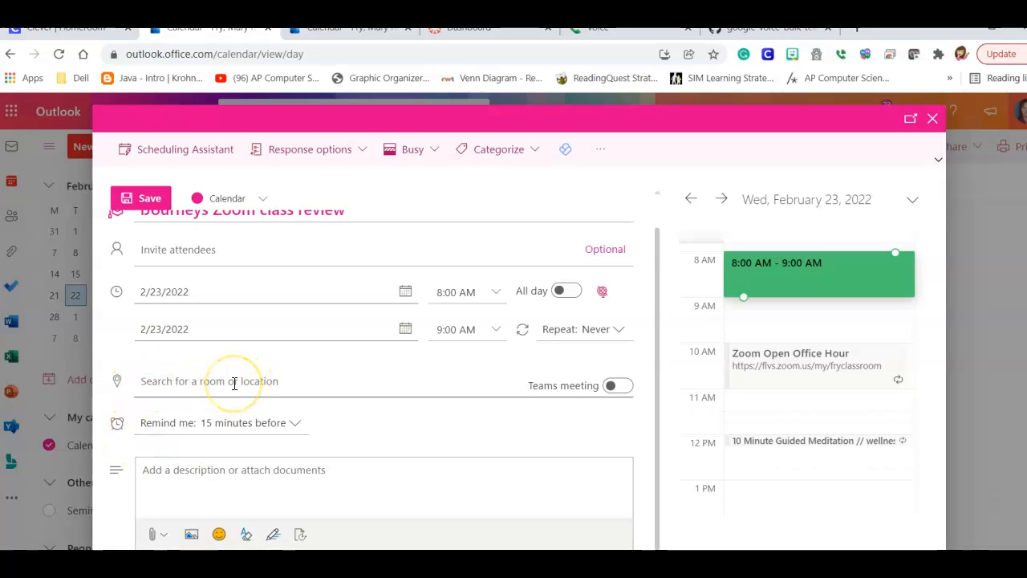
pyautogui.click(295, 430)
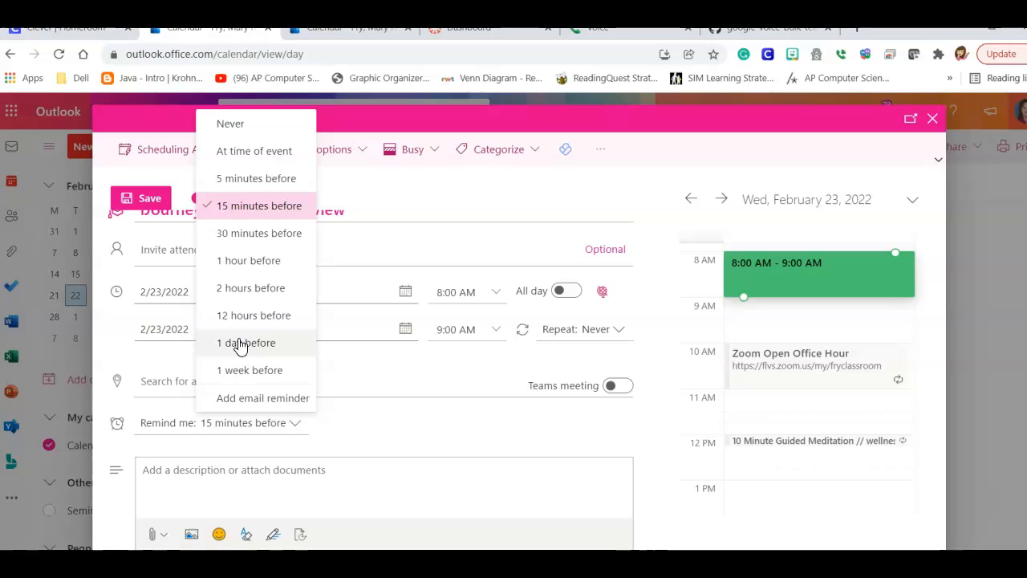
pyautogui.click(378, 484)
pyautogui.click(393, 477)
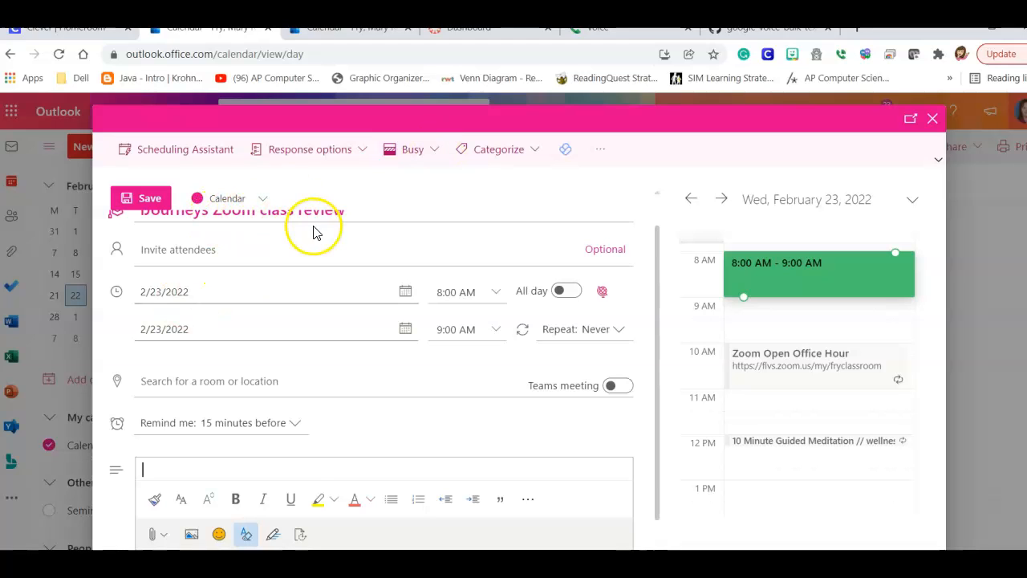
# Keep the event's availability as Busy, and discard the unsaved event
pyautogui.click(436, 155)
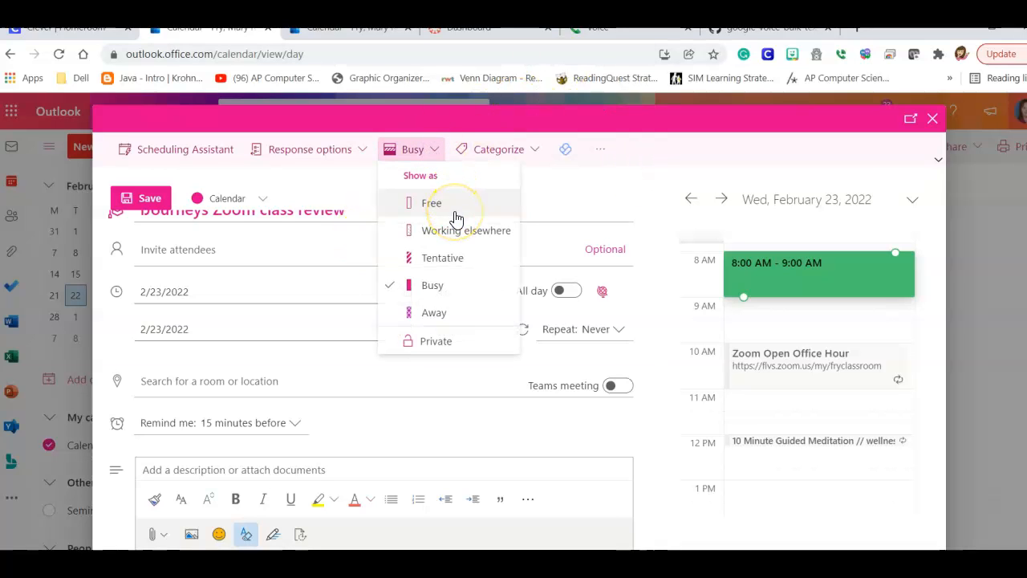
pyautogui.click(428, 302)
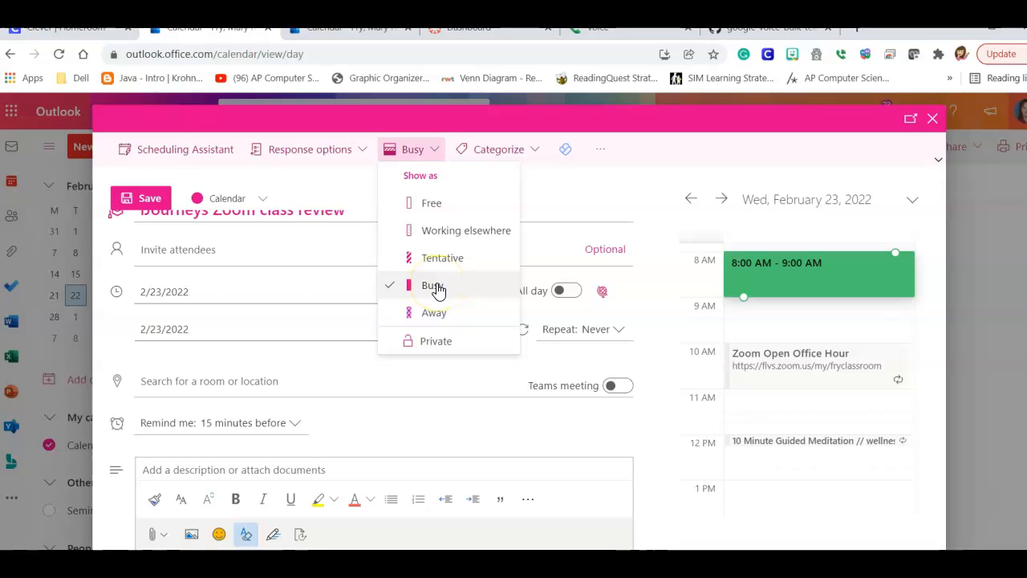
pyautogui.click(438, 289)
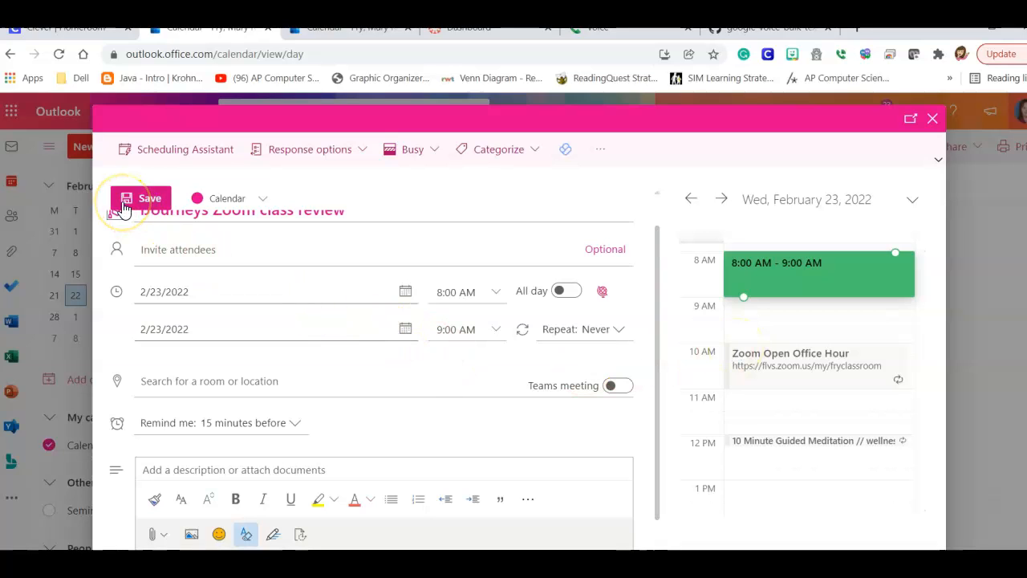
pyautogui.click(932, 118)
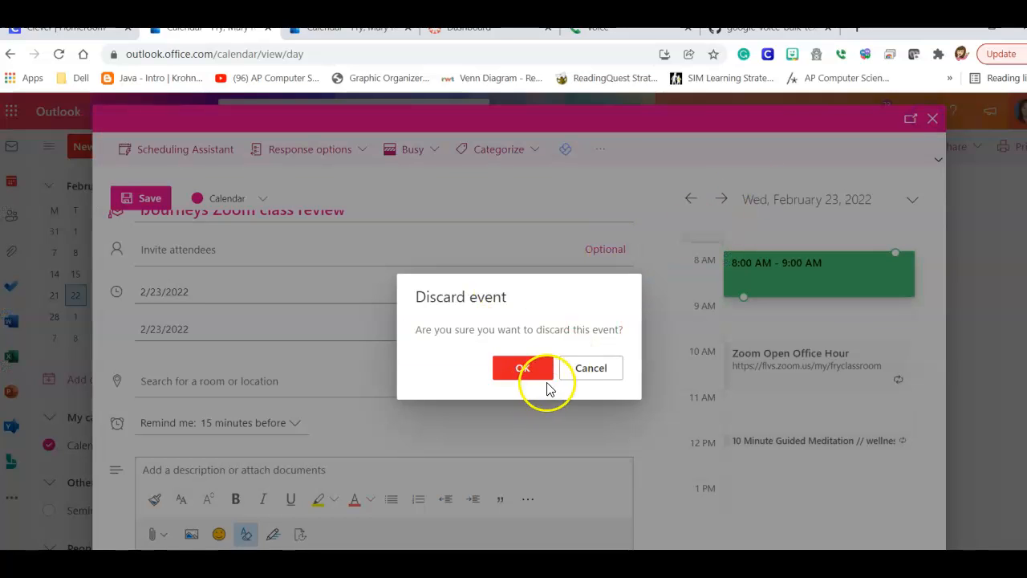
pyautogui.click(508, 373)
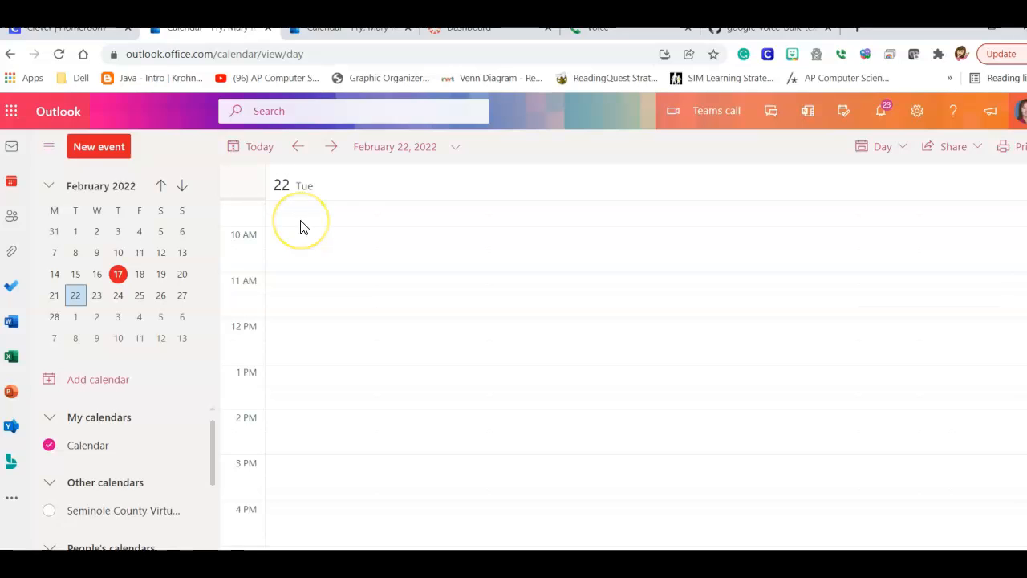
# Create and save an event titled "Review Session" at 10:00 AM on February 22, 2022, from the day view
pyautogui.click(282, 232)
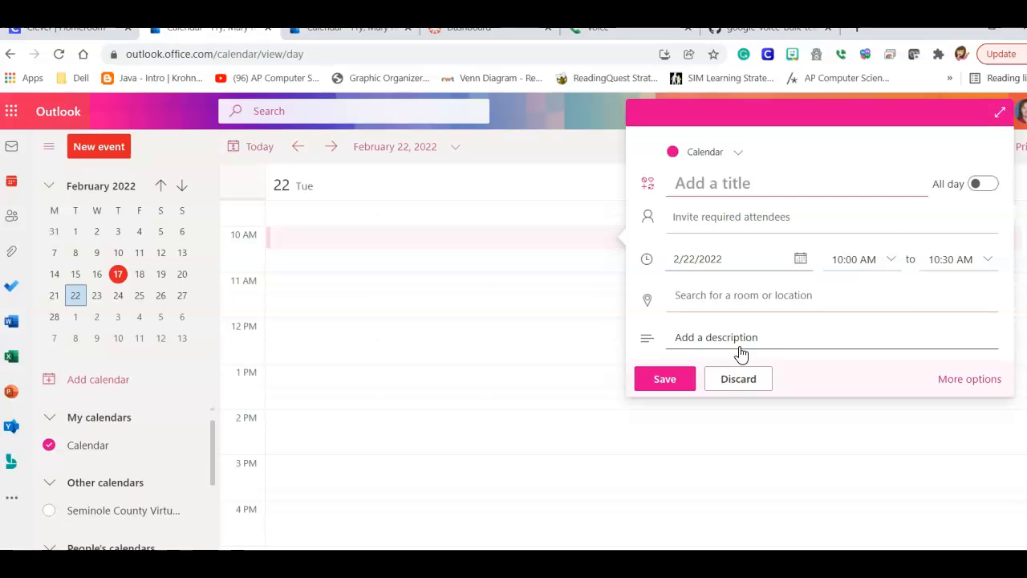
pyautogui.click(729, 216)
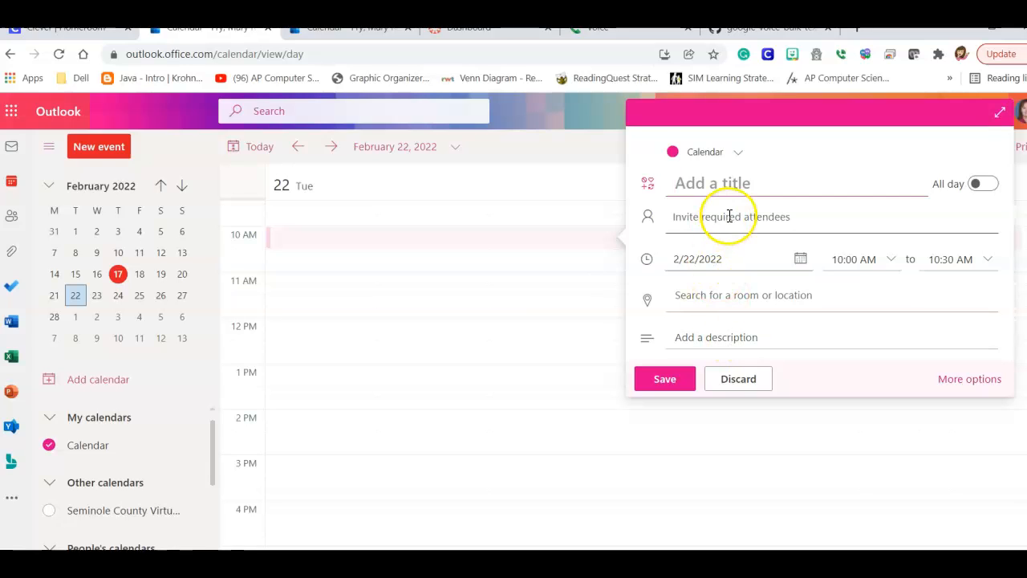
pyautogui.write('Re')
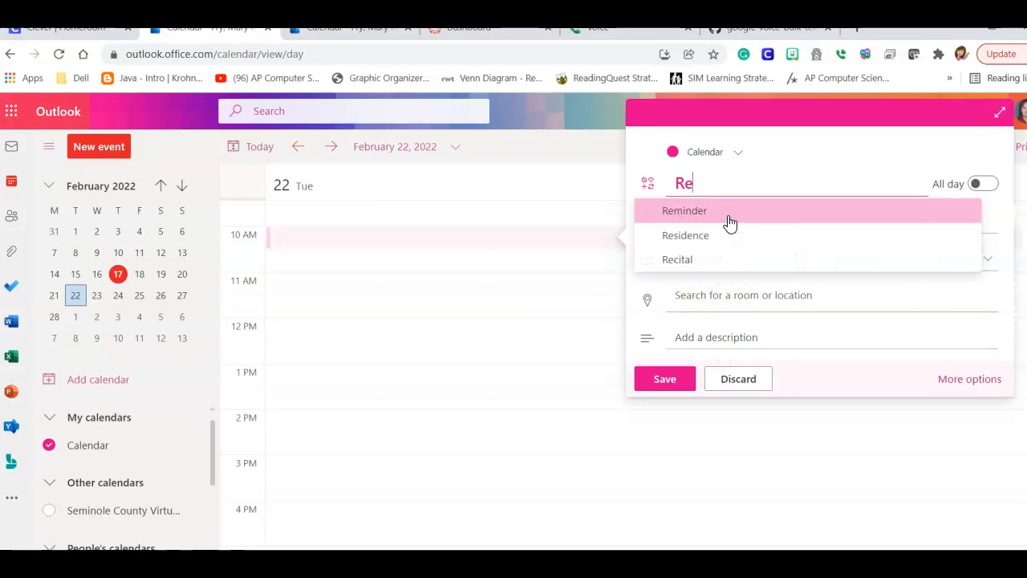
pyautogui.write('view SEssion')
pyautogui.press('BackSpace')
pyautogui.press('BackSpace')
pyautogui.press('BackSpace')
pyautogui.press('BackSpace')
pyautogui.press('BackSpace')
pyautogui.press('BackSpace')
pyautogui.write('ession')
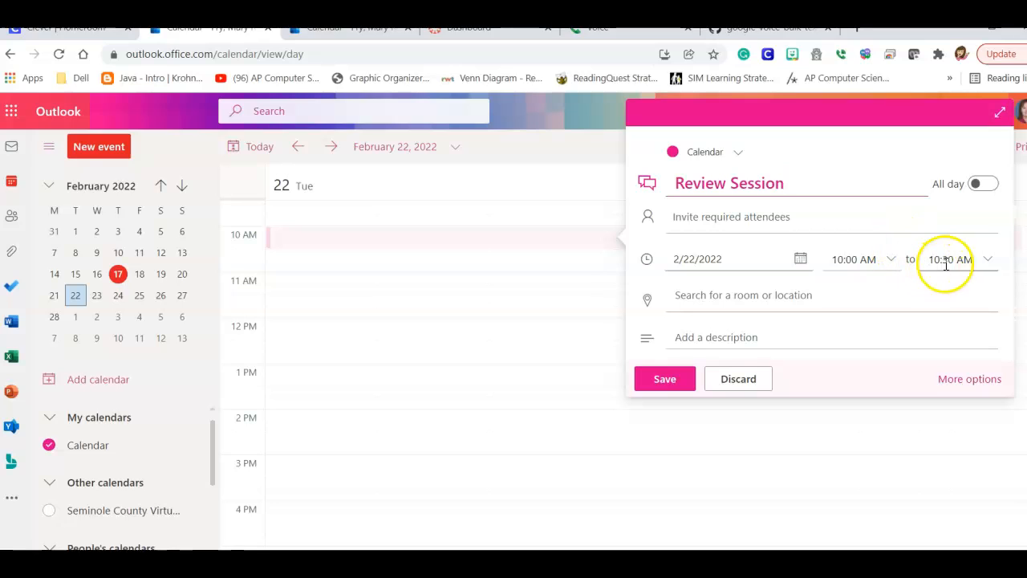
pyautogui.click(681, 376)
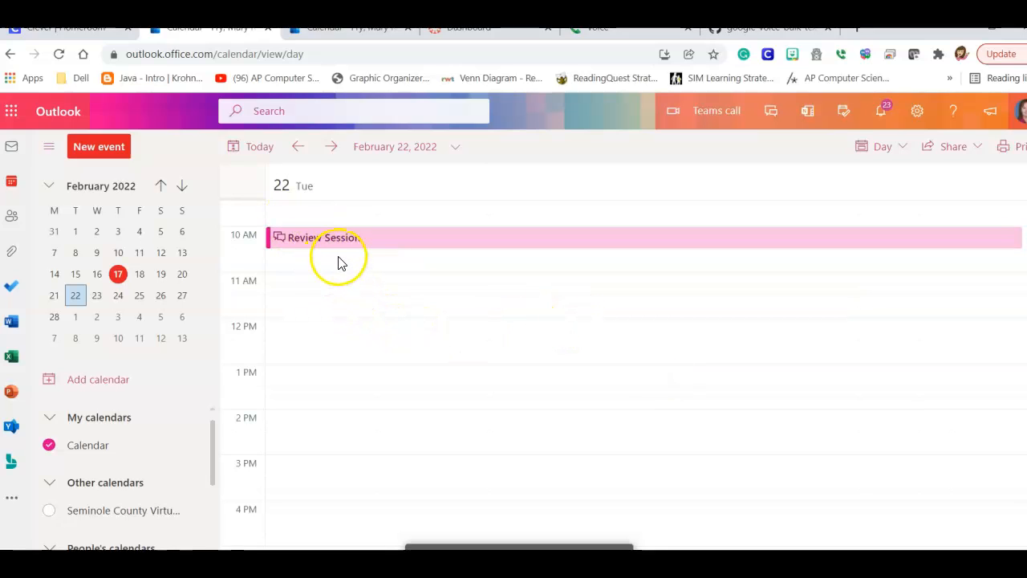
# Lengthen the Review Session event to one hour and move it to 2:30 PM on the same day
pyautogui.click(347, 247)
pyautogui.moveTo(349, 247); pyautogui.dragTo(351, 268)
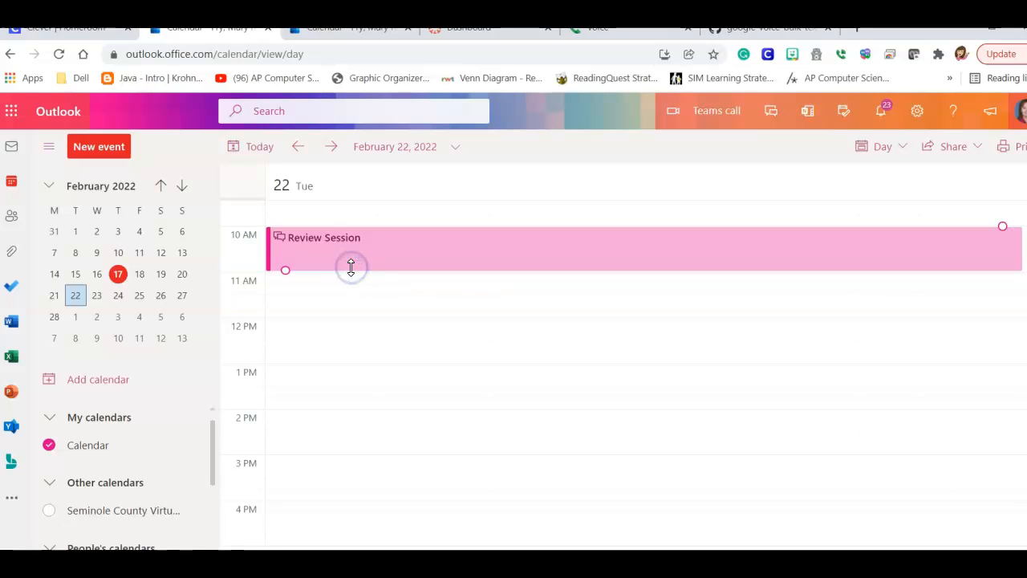
pyautogui.moveTo(284, 261); pyautogui.dragTo(289, 471)
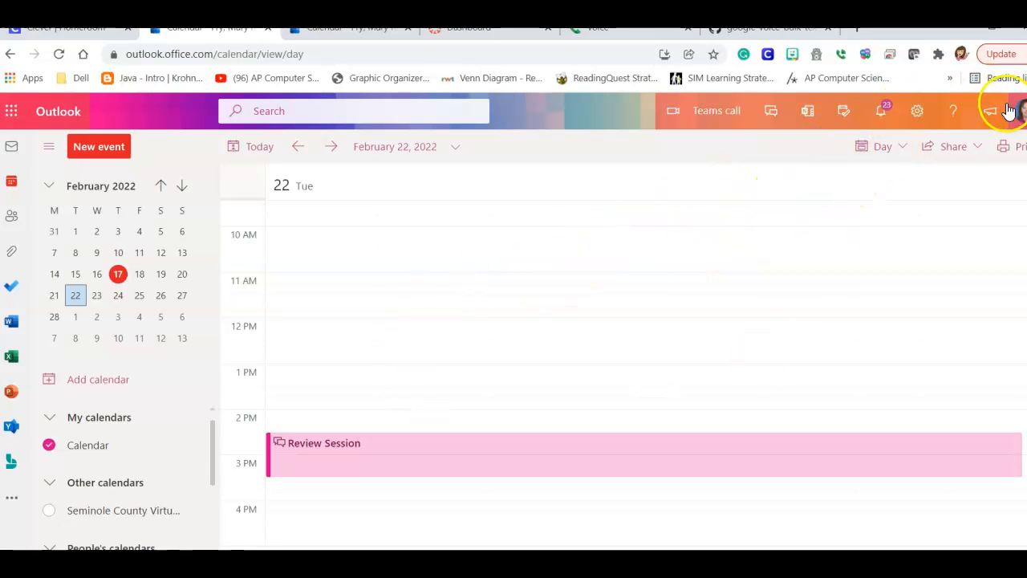
# Switch the calendar from the day view to the Work week view
pyautogui.click(904, 147)
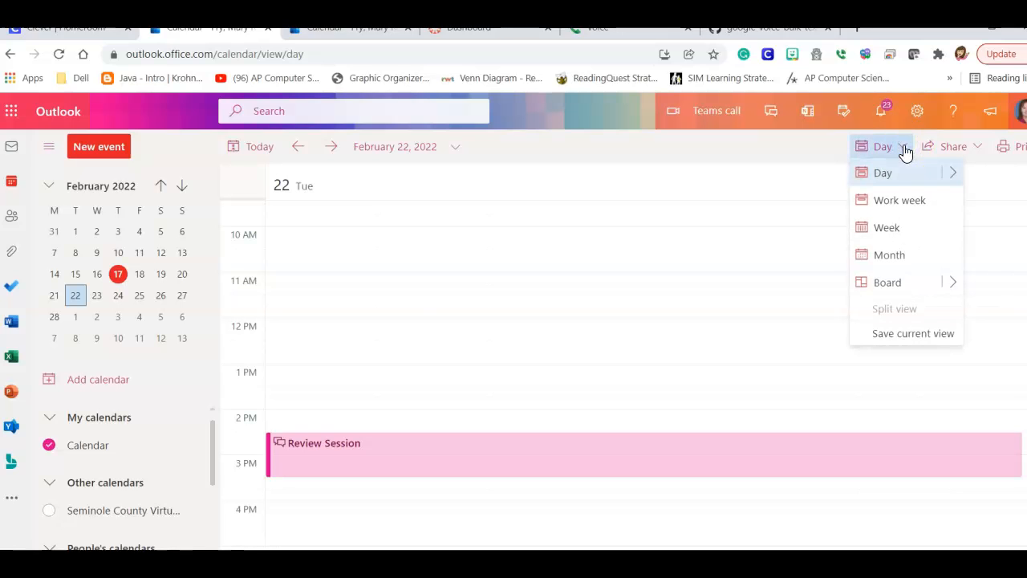
pyautogui.click(886, 202)
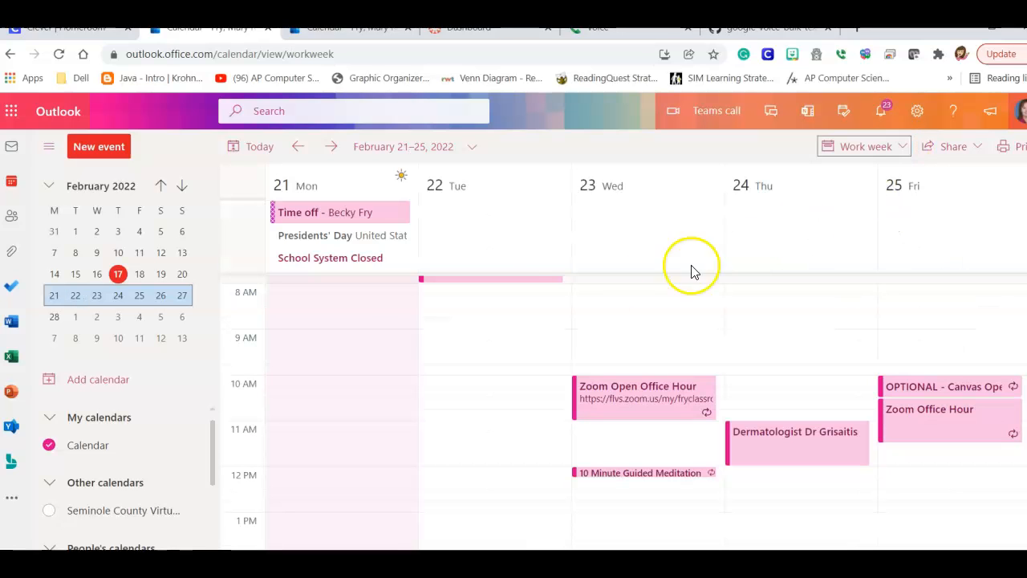